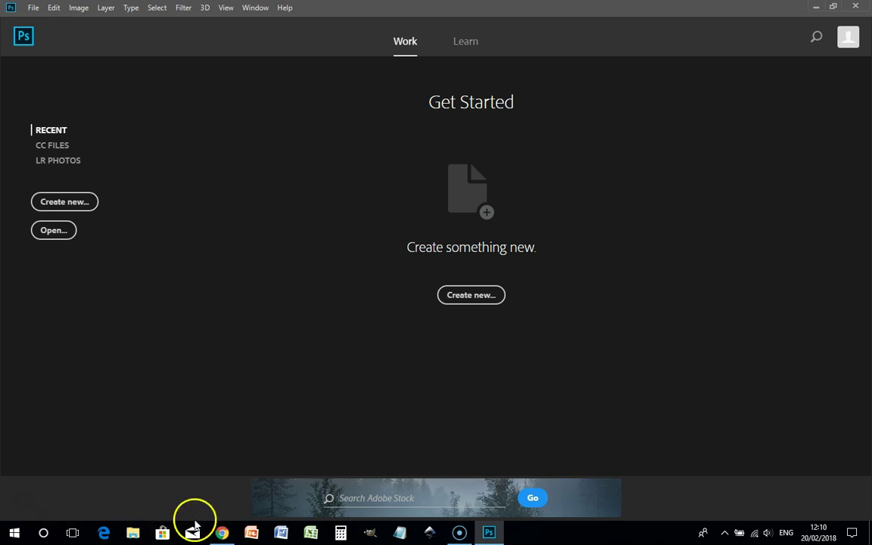
Switch to Chrome and copy the 1078 × 516 Creation of Adam image from the Michelangelo image results
{"action": "left_click", "coordinate": [222, 533]}
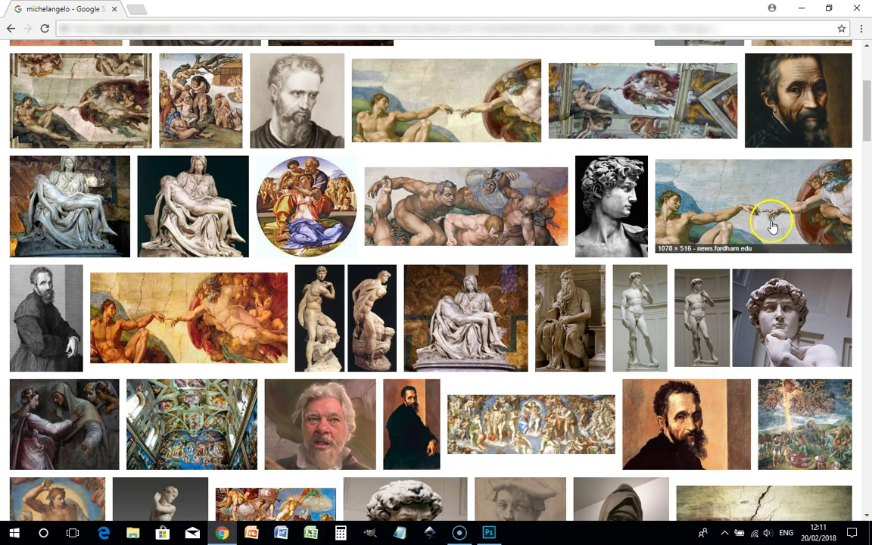
{"action": "left_click", "coordinate": [770, 222]}
{"action": "right_click", "coordinate": [364, 293]}
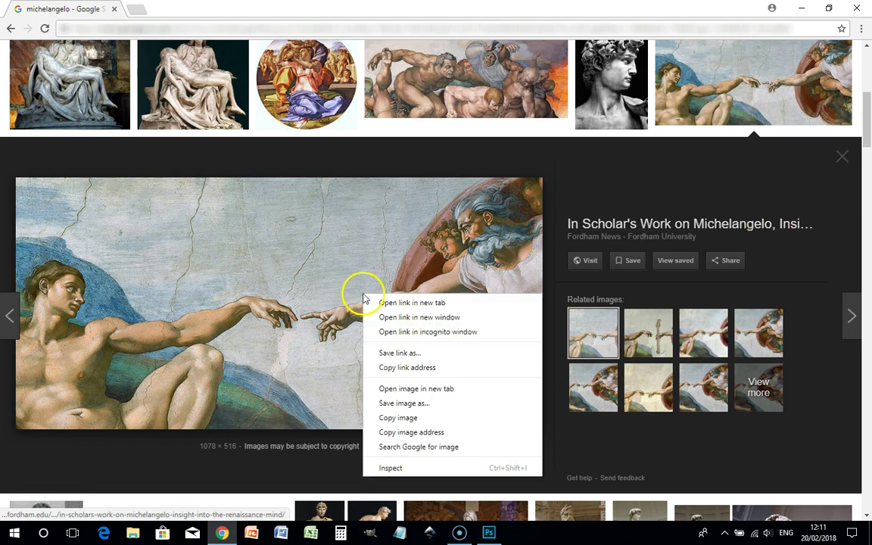
{"action": "left_click", "coordinate": [403, 418]}
Switch back to Photoshop, create a 1078 x 516 px document from the Clipboard preset and paste the copied painting into it
{"action": "left_click", "coordinate": [489, 534]}
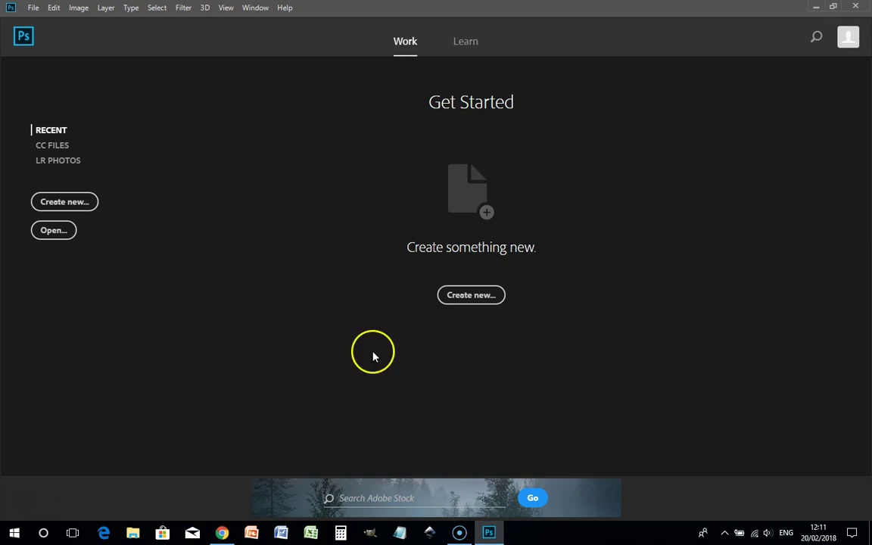
{"action": "left_click", "coordinate": [487, 299]}
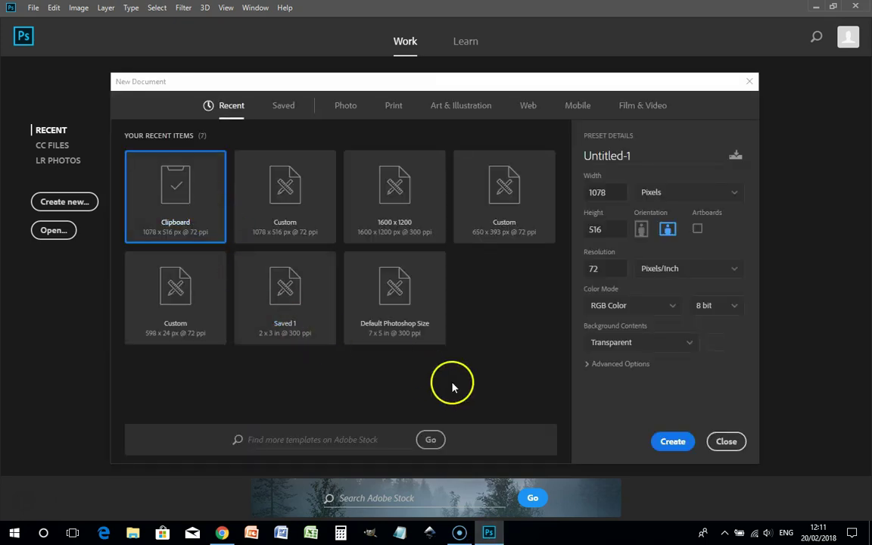
{"action": "left_click", "coordinate": [673, 443]}
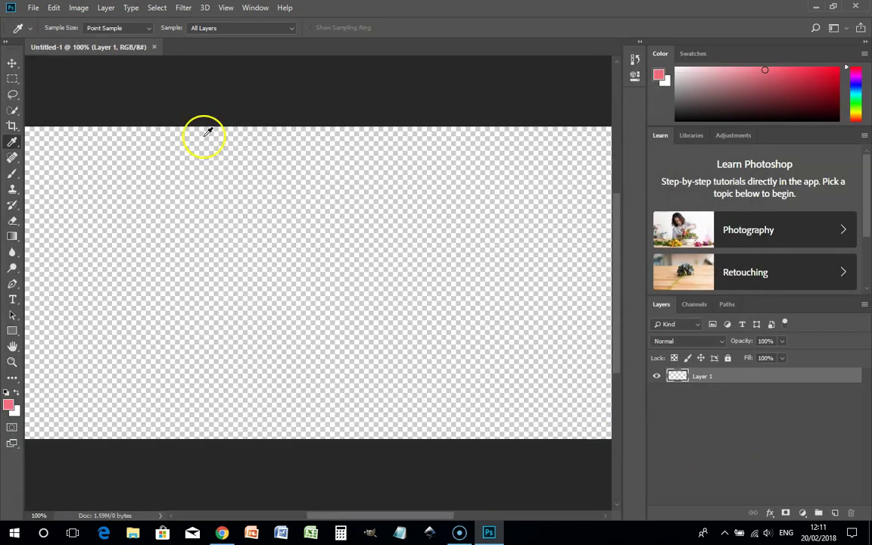
{"action": "left_click", "coordinate": [53, 8]}
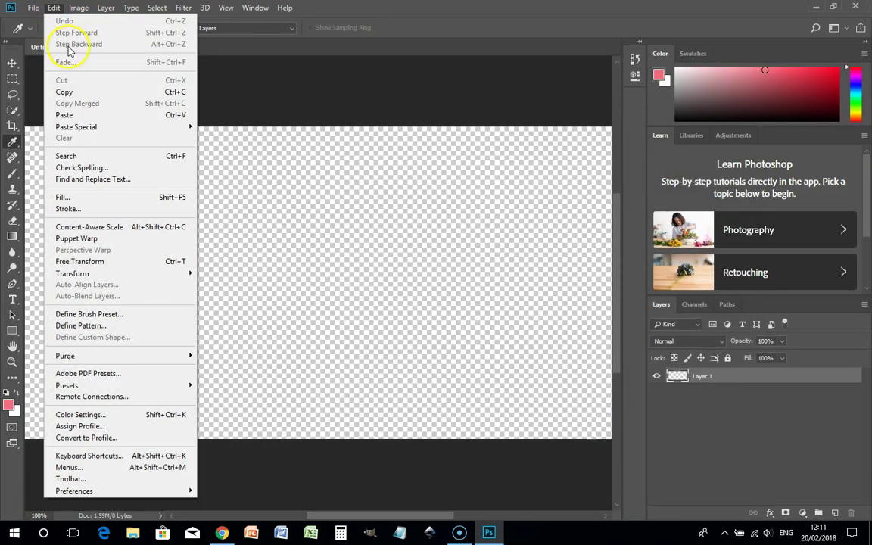
{"action": "left_click", "coordinate": [95, 116]}
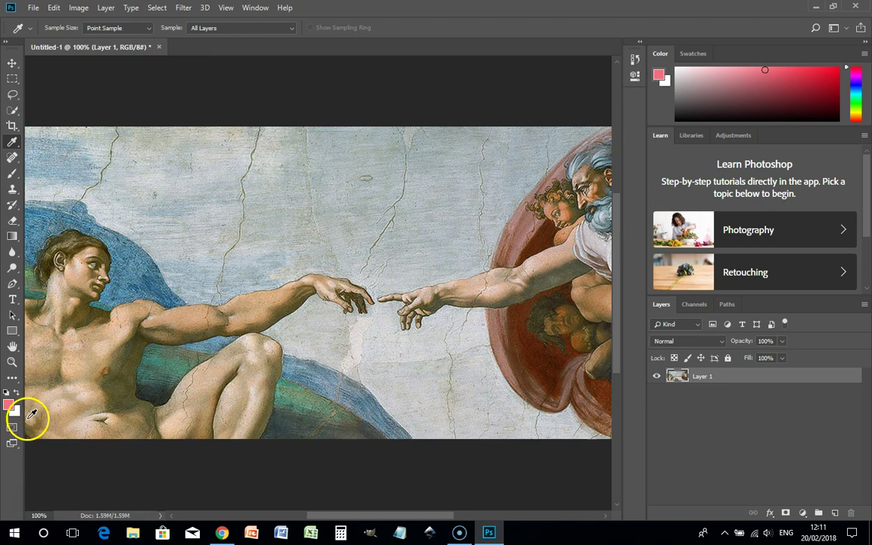
Apply the Essentials (Default) workspace
{"action": "left_click", "coordinate": [13, 362]}
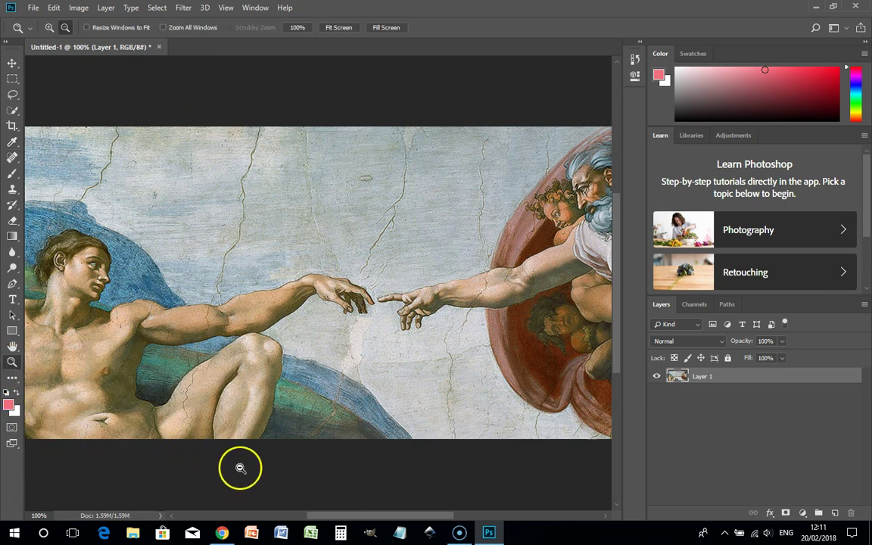
{"action": "scroll", "coordinate": [271, 403], "scroll_direction": "down", "scroll_amount": 1}
{"action": "scroll", "coordinate": [281, 329], "scroll_direction": "down", "scroll_amount": 1}
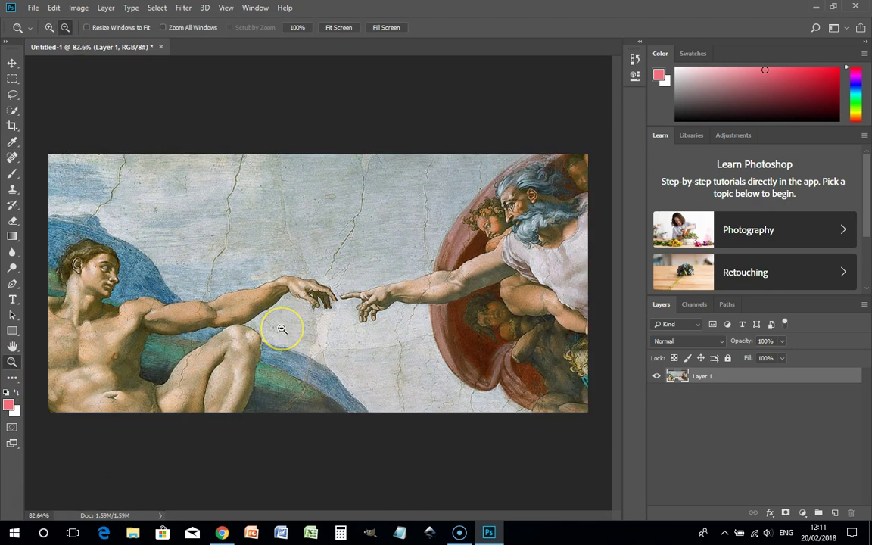
{"action": "left_click", "coordinate": [257, 334], "text": "alt"}
{"action": "left_click", "coordinate": [255, 8]}
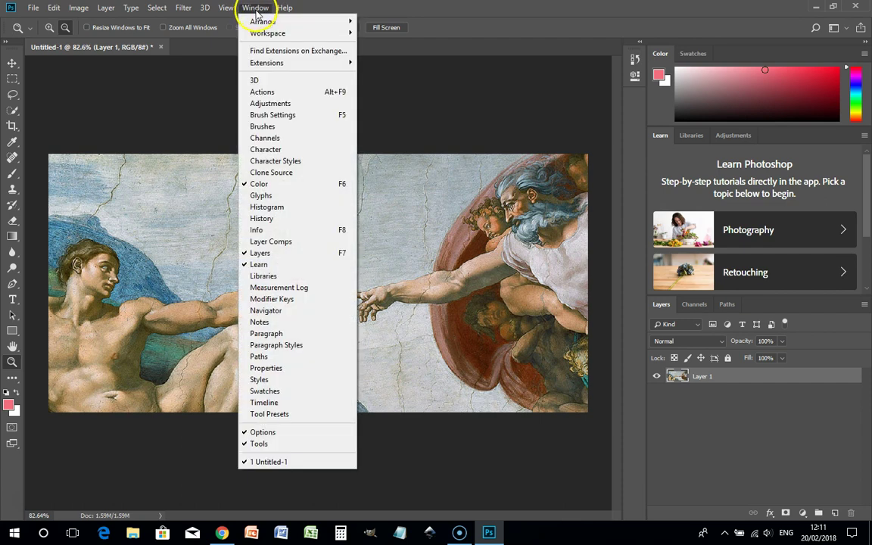
{"action": "left_click", "coordinate": [269, 34]}
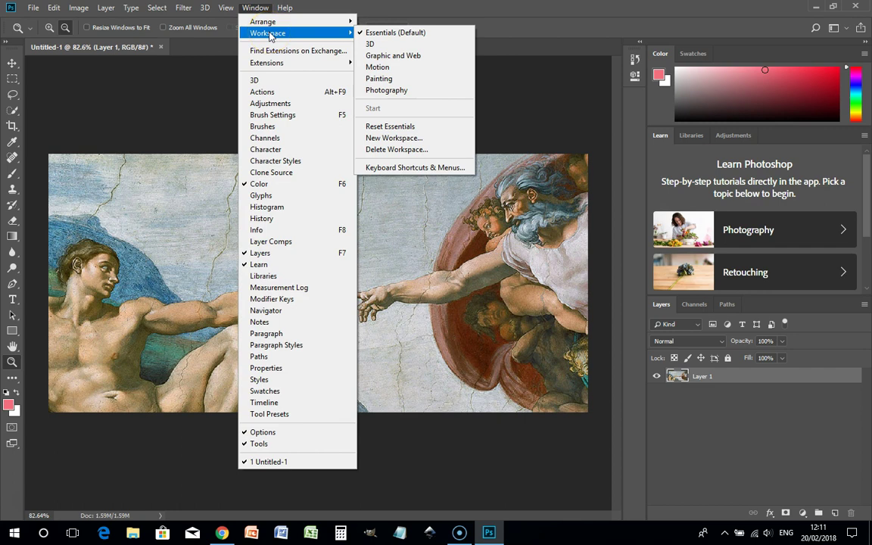
{"action": "left_click", "coordinate": [386, 34]}
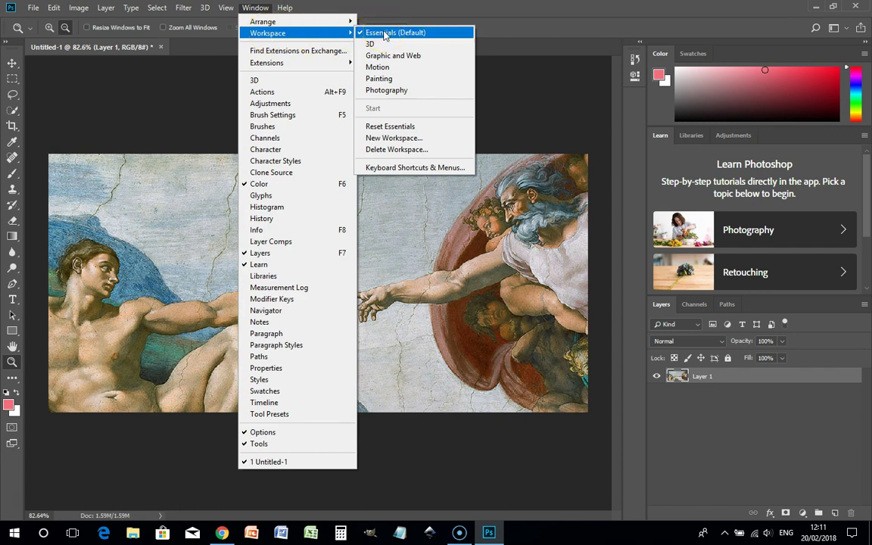
{"action": "left_click", "coordinate": [386, 34]}
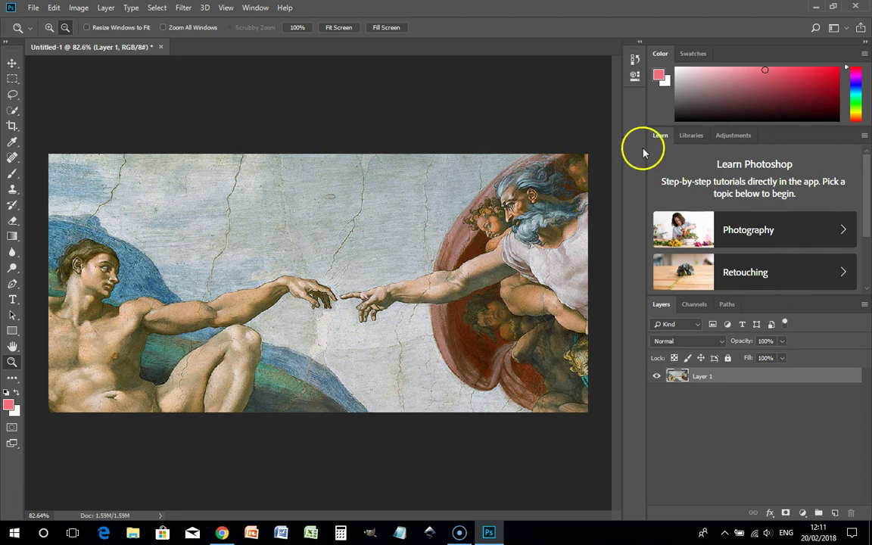
Try the Motion workspace and after it the Photography workspace
{"action": "left_click", "coordinate": [249, 8]}
{"action": "mouse_move", "coordinate": [267, 38]}
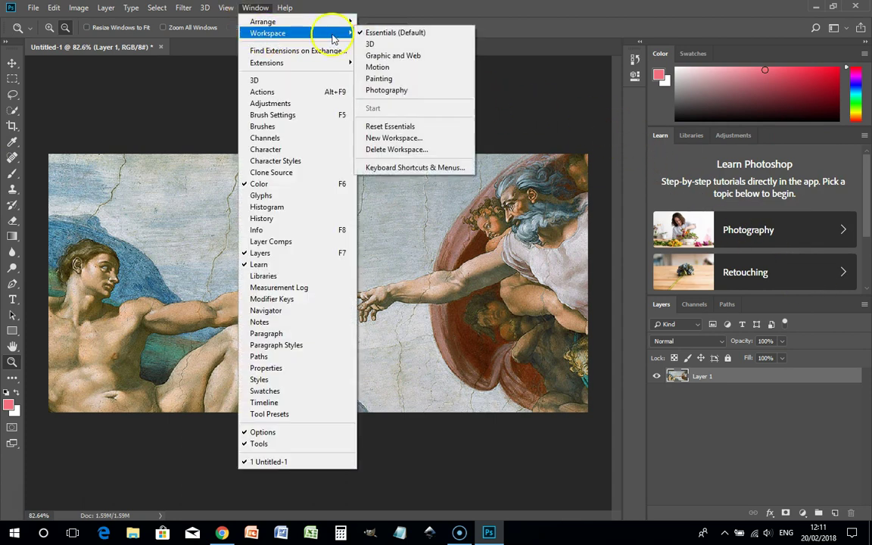
{"action": "left_click", "coordinate": [382, 70]}
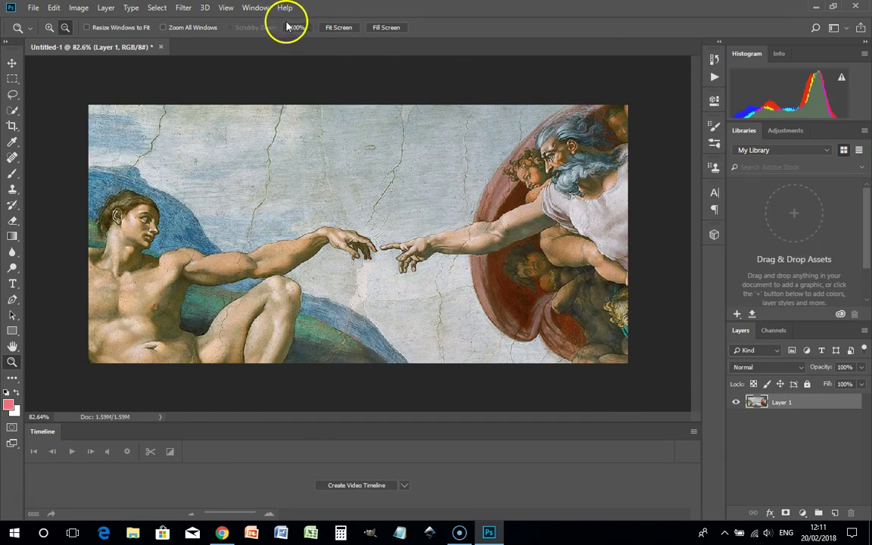
{"action": "left_click", "coordinate": [255, 8]}
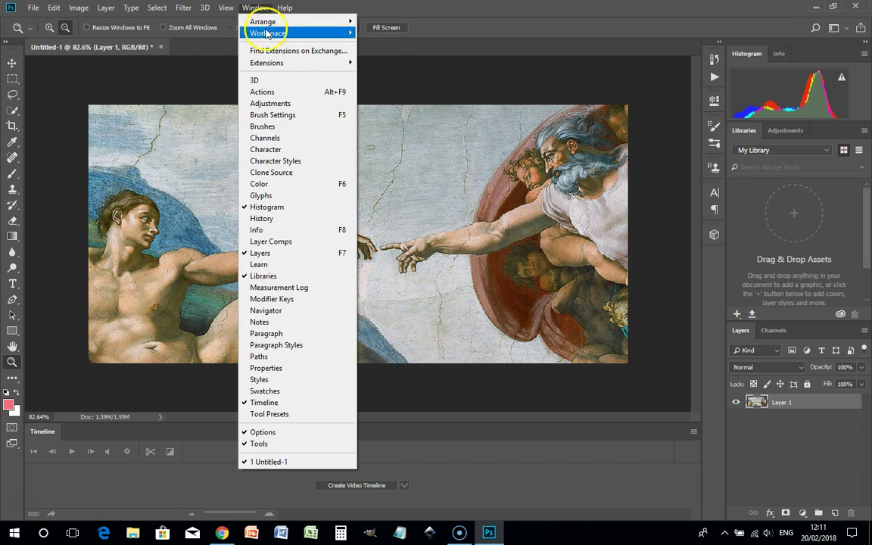
{"action": "mouse_move", "coordinate": [271, 33]}
{"action": "left_click", "coordinate": [382, 80]}
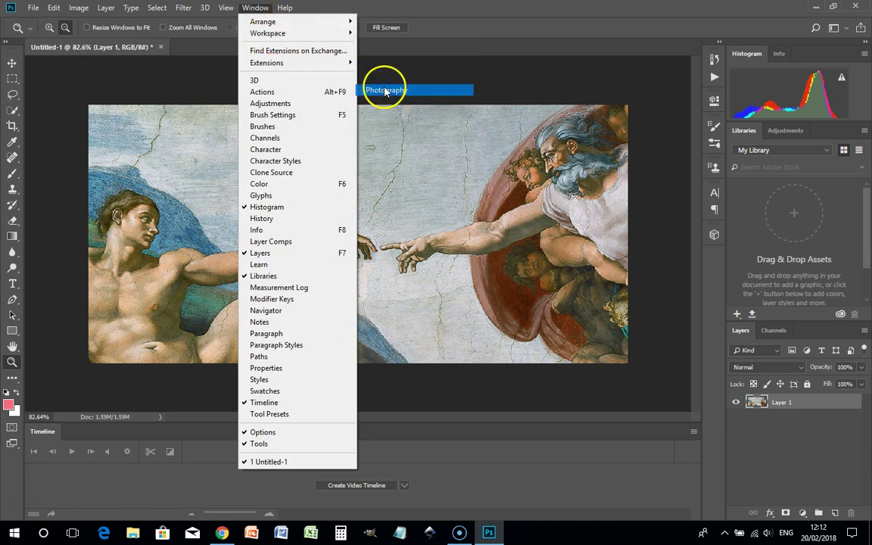
Return the interface to the Essentials (Default) workspace
{"action": "left_click", "coordinate": [256, 7]}
{"action": "mouse_move", "coordinate": [271, 33]}
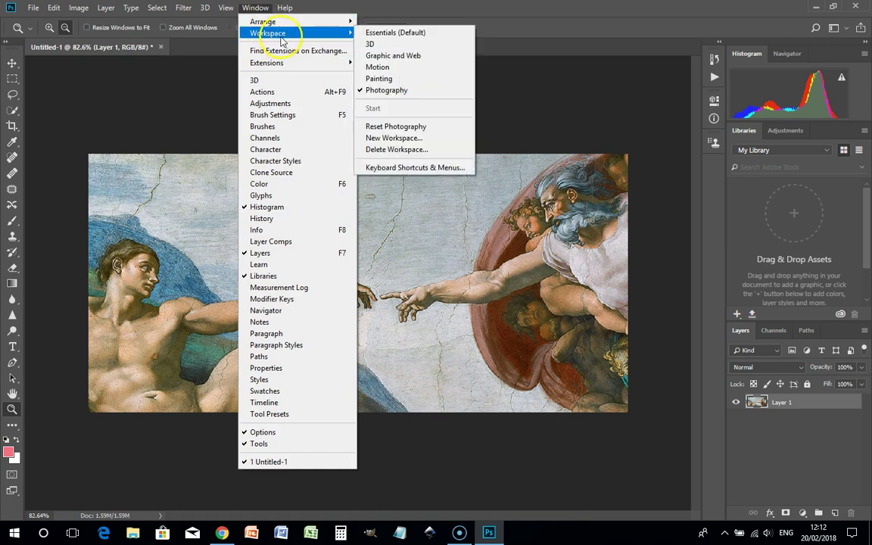
{"action": "left_click", "coordinate": [389, 37]}
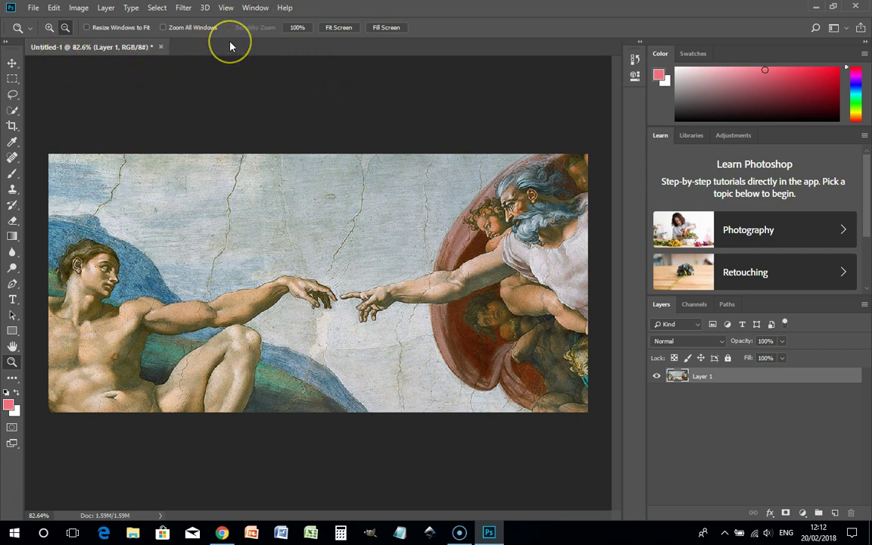
Create a second document from the Custom 1078 x 516 px preset at 72 ppi and close it again
{"action": "left_click", "coordinate": [33, 8]}
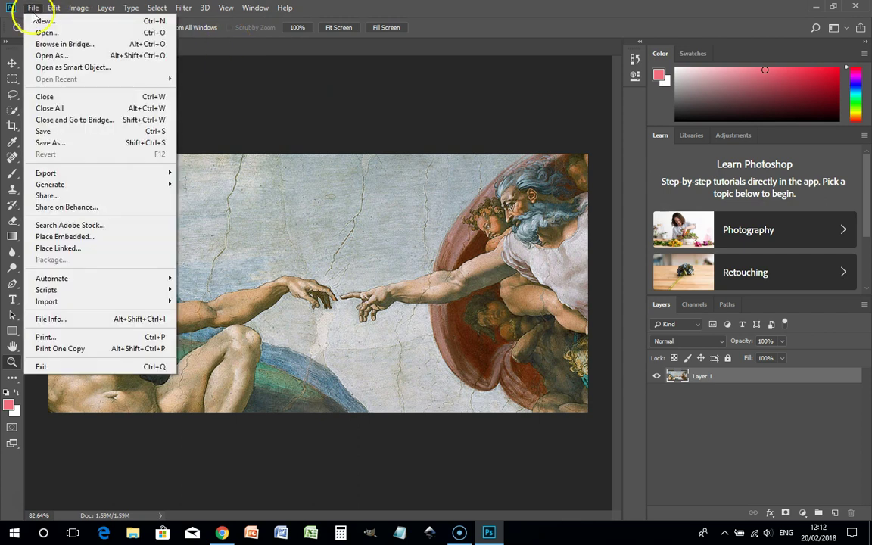
{"action": "left_click", "coordinate": [44, 22]}
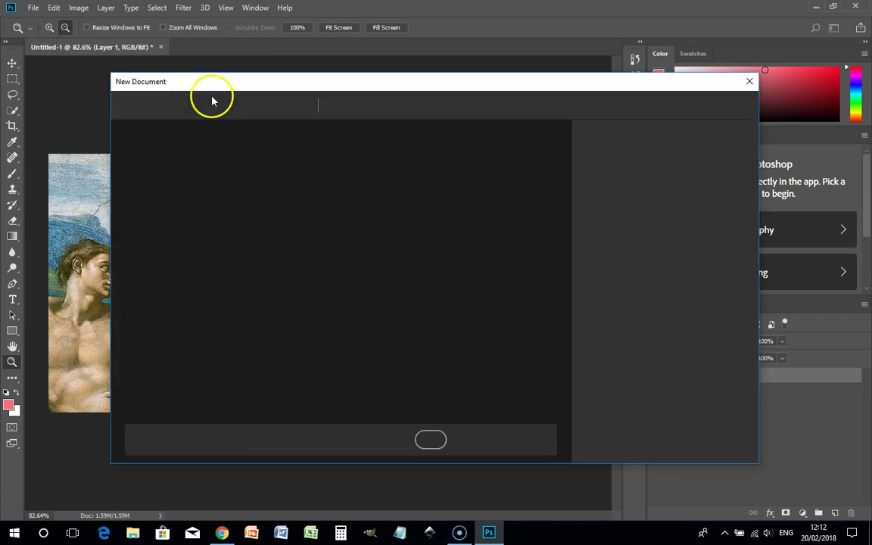
{"action": "left_click", "coordinate": [292, 168]}
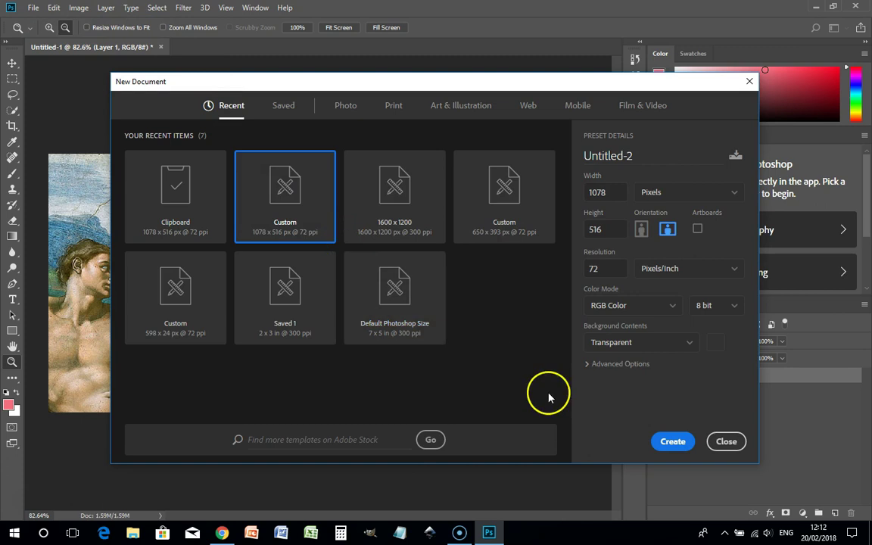
{"action": "left_click", "coordinate": [672, 442]}
{"action": "mouse_move", "coordinate": [227, 46]}
{"action": "left_mouse_down"}
{"action": "mouse_move", "coordinate": [236, 47]}
{"action": "mouse_move", "coordinate": [224, 45]}
{"action": "left_mouse_up"}
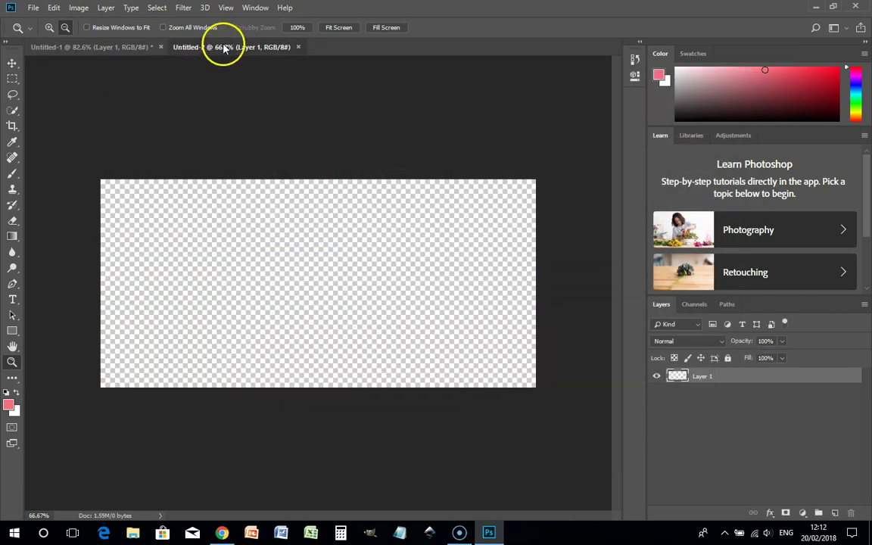
{"action": "left_click", "coordinate": [298, 47]}
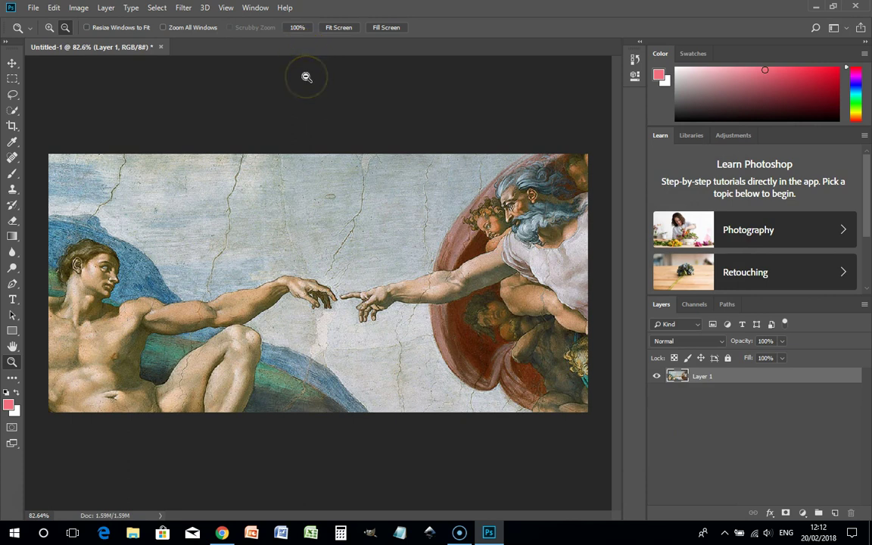
Activate the Brush tool, switch to the History Brush and back, and show the tools grouped with the Brush
{"action": "key", "text": "b"}
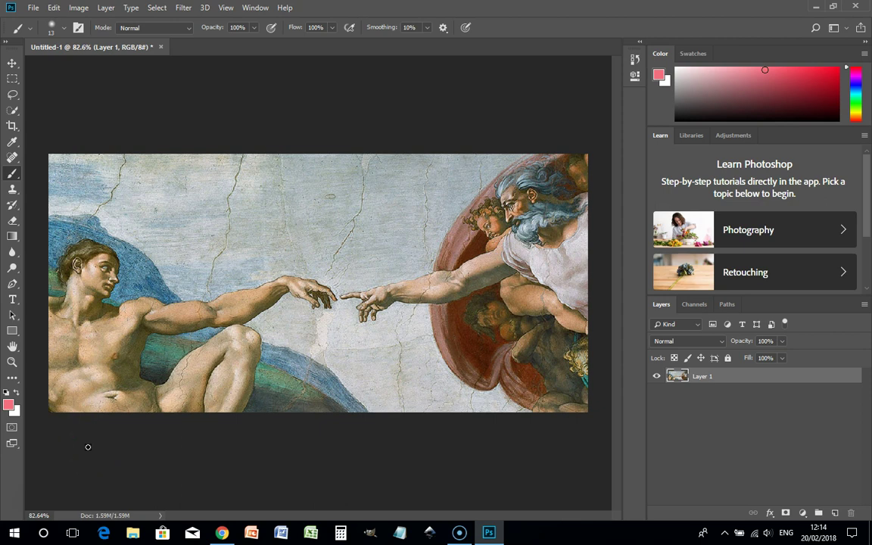
{"action": "left_click", "coordinate": [13, 205]}
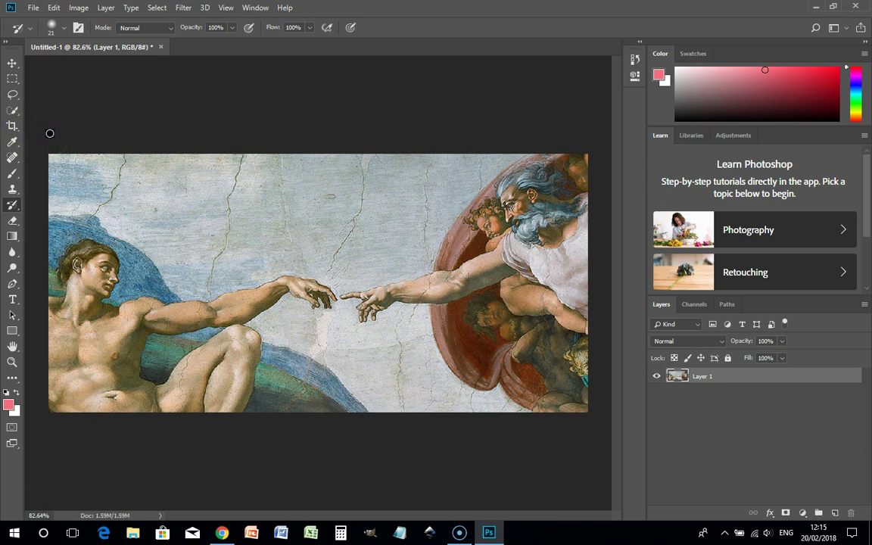
{"action": "left_click", "coordinate": [12, 174]}
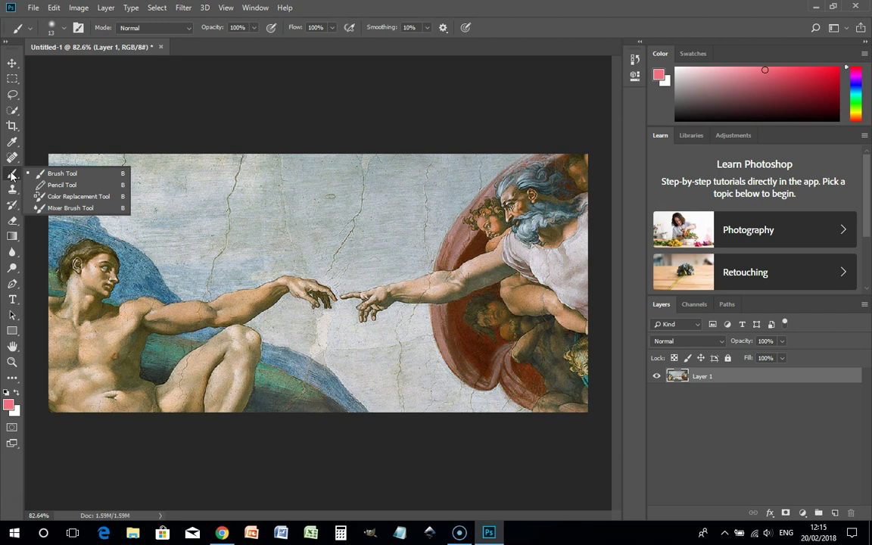
{"action": "left_click", "coordinate": [75, 103]}
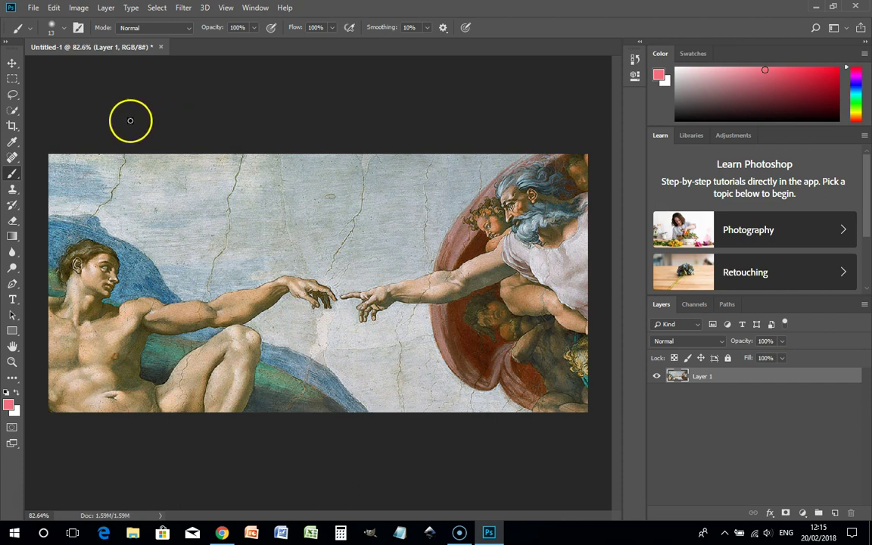
Toggle the tool palette between its double-column and single-column layouts twice, ending with a single column
{"action": "left_click", "coordinate": [10, 44]}
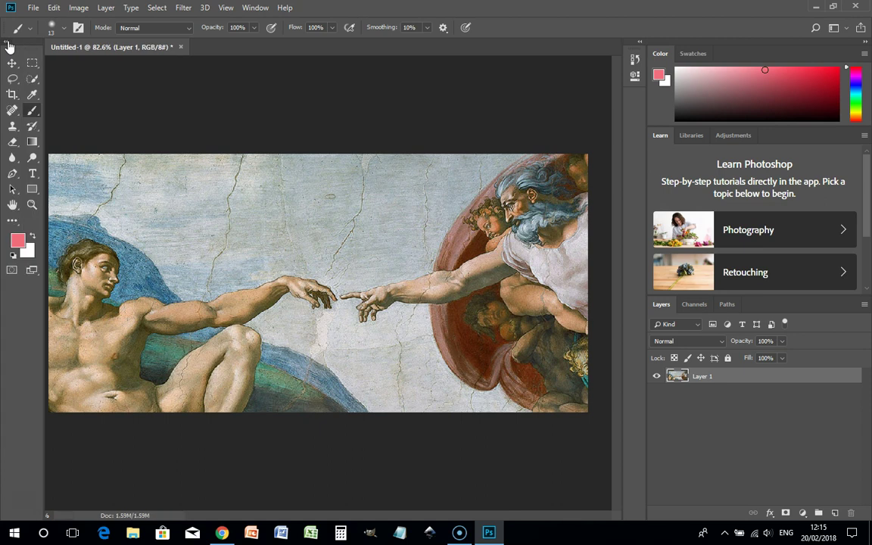
{"action": "left_click", "coordinate": [9, 43]}
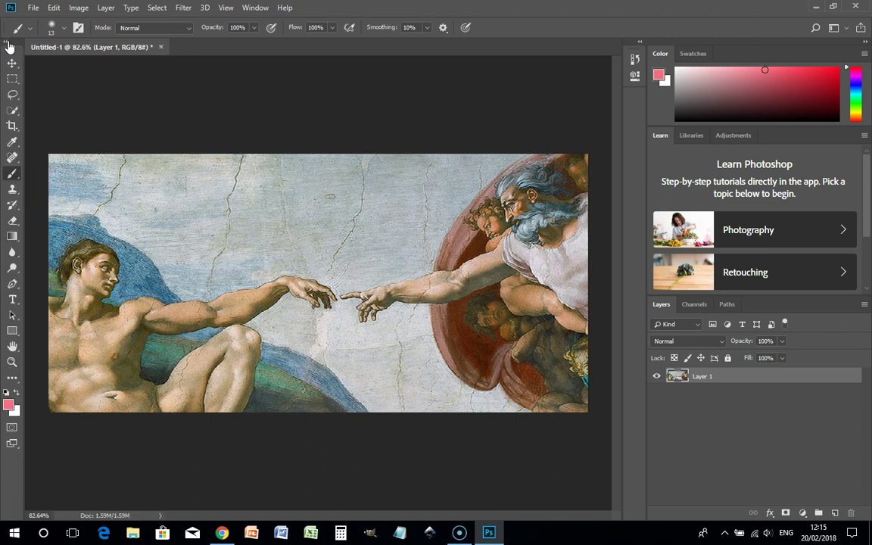
{"action": "left_click", "coordinate": [9, 44]}
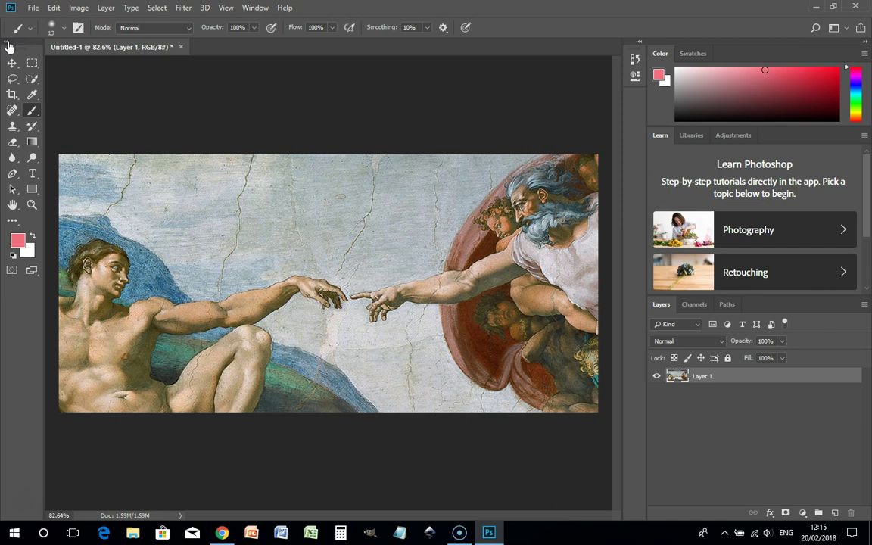
{"action": "left_click", "coordinate": [9, 44]}
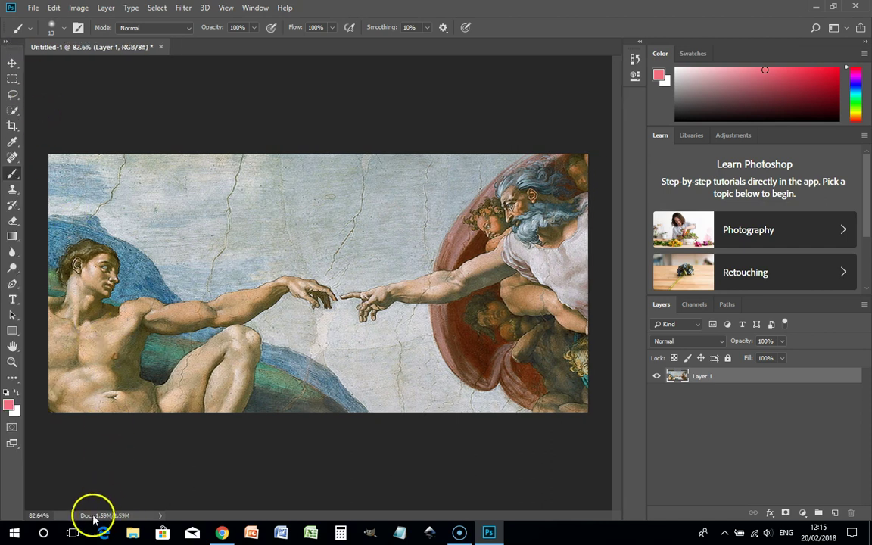
Activate the Type tool to show its options, and return to the Brush tool
{"action": "left_click", "coordinate": [35, 514]}
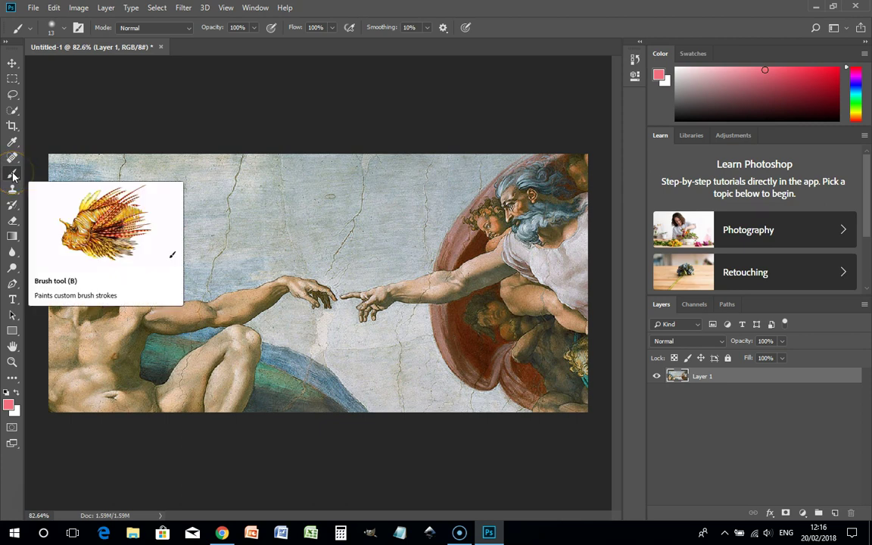
{"action": "left_click", "coordinate": [14, 299]}
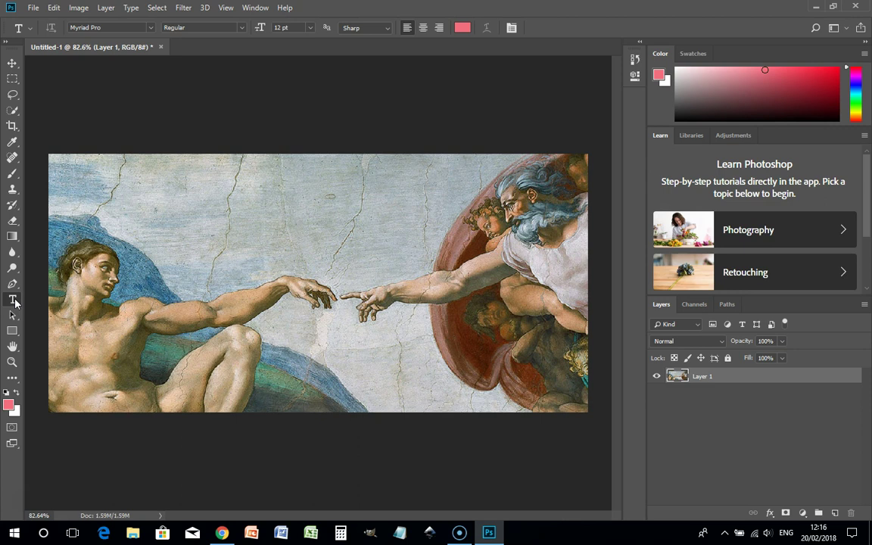
{"action": "left_click", "coordinate": [13, 173]}
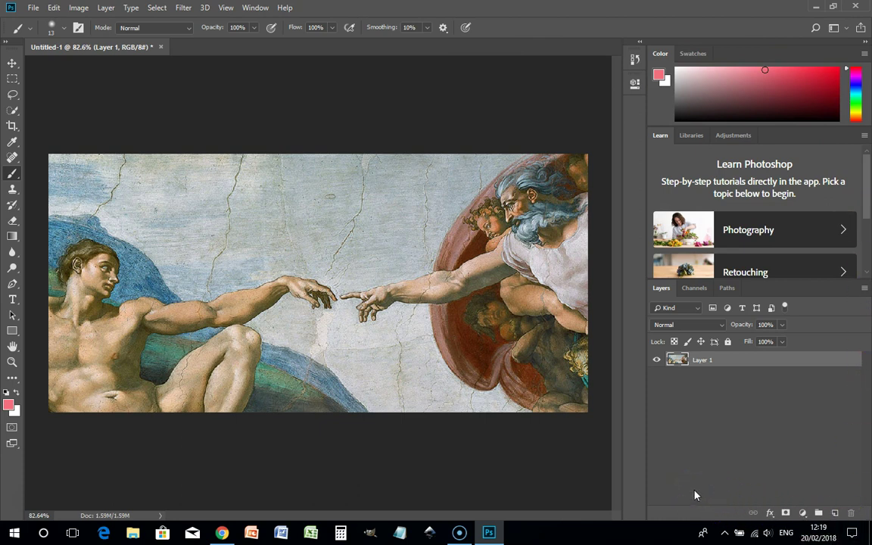
Show the Swatches, Adjustments, Channels and Paths panels in place of the currently displayed ones
{"action": "left_click", "coordinate": [691, 54]}
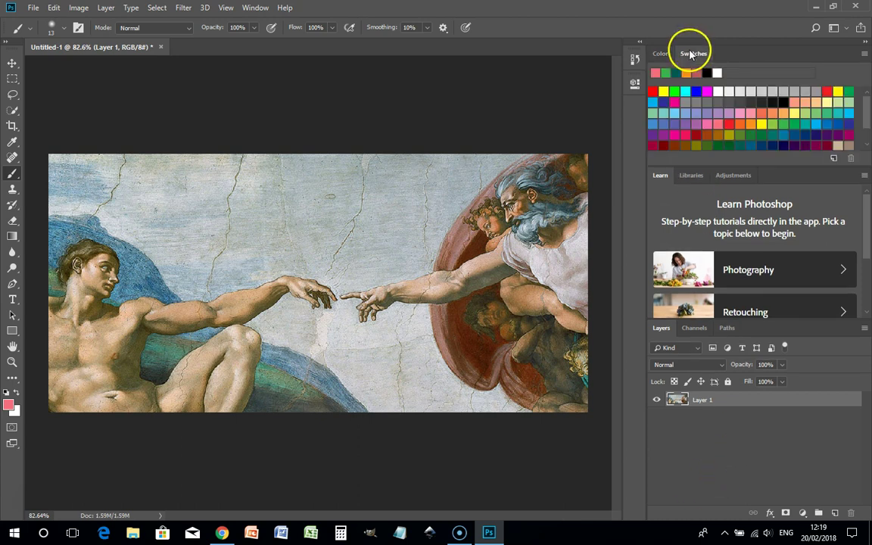
{"action": "left_click", "coordinate": [692, 178]}
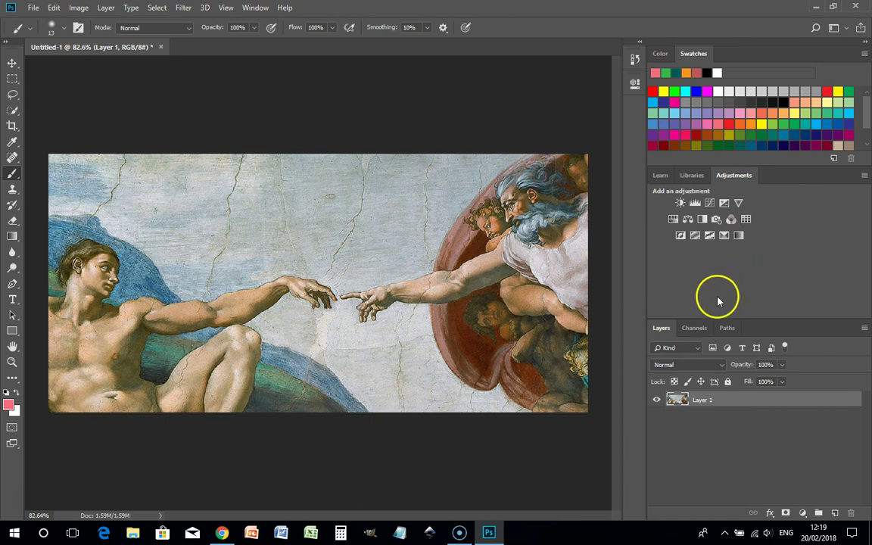
{"action": "left_click", "coordinate": [691, 328]}
{"action": "left_click", "coordinate": [728, 328]}
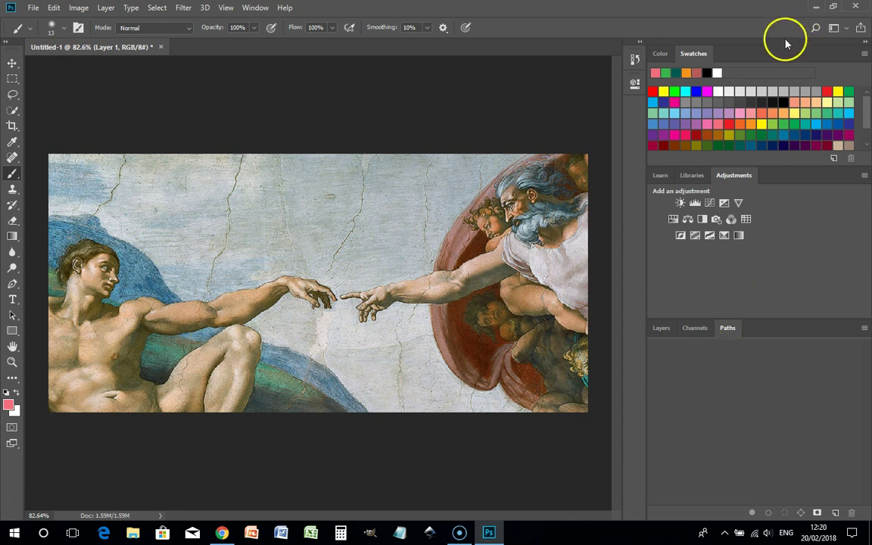
Undock the three panel groups over the canvas and split Learn, Libraries, Adjustments, Layers, Channels and Paths into separate floating panels
{"action": "mouse_move", "coordinate": [781, 58]}
{"action": "left_mouse_down"}
{"action": "mouse_move", "coordinate": [745, 64]}
{"action": "mouse_move", "coordinate": [783, 57]}
{"action": "left_mouse_up"}
{"action": "mouse_move", "coordinate": [807, 185]}
{"action": "left_mouse_down"}
{"action": "mouse_move", "coordinate": [792, 181]}
{"action": "mouse_move", "coordinate": [763, 195]}
{"action": "mouse_move", "coordinate": [759, 183]}
{"action": "mouse_move", "coordinate": [807, 181]}
{"action": "left_mouse_up"}
{"action": "left_click_drag", "start_coordinate": [798, 330], "coordinate": [770, 337]}
{"action": "left_click_drag", "start_coordinate": [759, 50], "coordinate": [483, 68]}
{"action": "left_click_drag", "start_coordinate": [384, 71], "coordinate": [91, 74]}
{"action": "left_click_drag", "start_coordinate": [802, 50], "coordinate": [514, 191]}
{"action": "left_click_drag", "start_coordinate": [376, 206], "coordinate": [80, 184]}
{"action": "left_click_drag", "start_coordinate": [383, 198], "coordinate": [295, 198]}
{"action": "left_click_drag", "start_coordinate": [848, 57], "coordinate": [601, 334]}
{"action": "left_click_drag", "start_coordinate": [506, 332], "coordinate": [280, 416]}
{"action": "left_click_drag", "start_coordinate": [383, 68], "coordinate": [132, 74]}
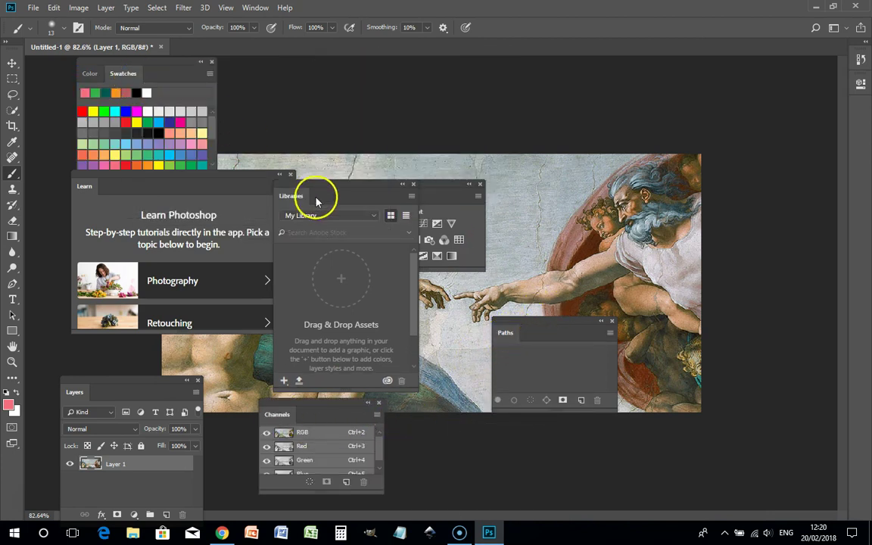
Regroup the floating Libraries and Adjustments panels with Learn, and the Channels and Paths panels with Layers
{"action": "left_click_drag", "start_coordinate": [296, 197], "coordinate": [151, 191]}
{"action": "left_click_drag", "start_coordinate": [384, 195], "coordinate": [203, 189]}
{"action": "left_click_drag", "start_coordinate": [277, 414], "coordinate": [113, 392]}
{"action": "left_click_drag", "start_coordinate": [505, 333], "coordinate": [137, 396]}
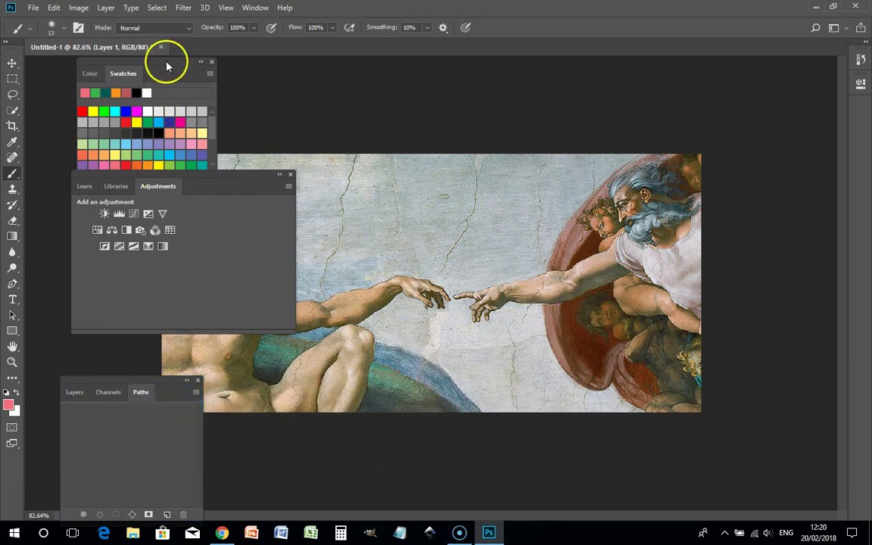
Dock the Swatches, Adjustments and Paths panel groups back along the window's edge, stacked in that order
{"action": "left_click_drag", "start_coordinate": [159, 75], "coordinate": [863, 169]}
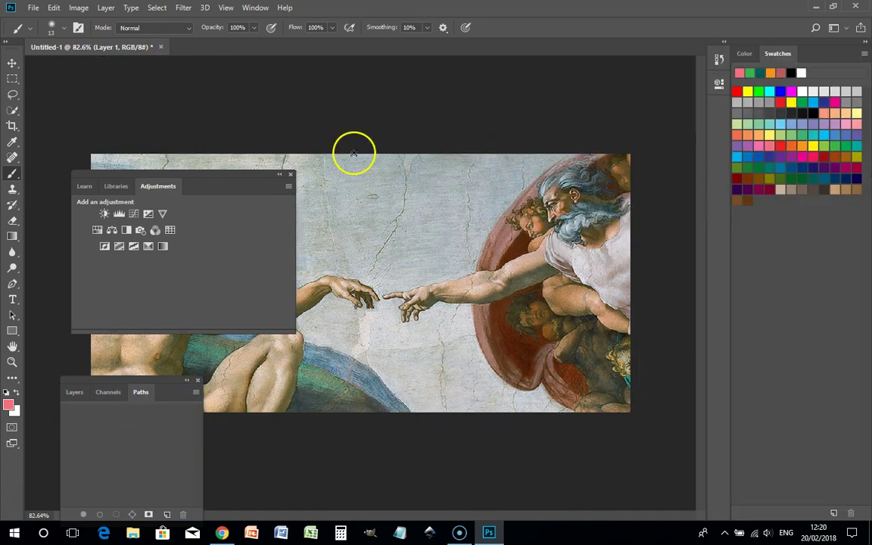
{"action": "left_click_drag", "start_coordinate": [179, 185], "coordinate": [849, 513]}
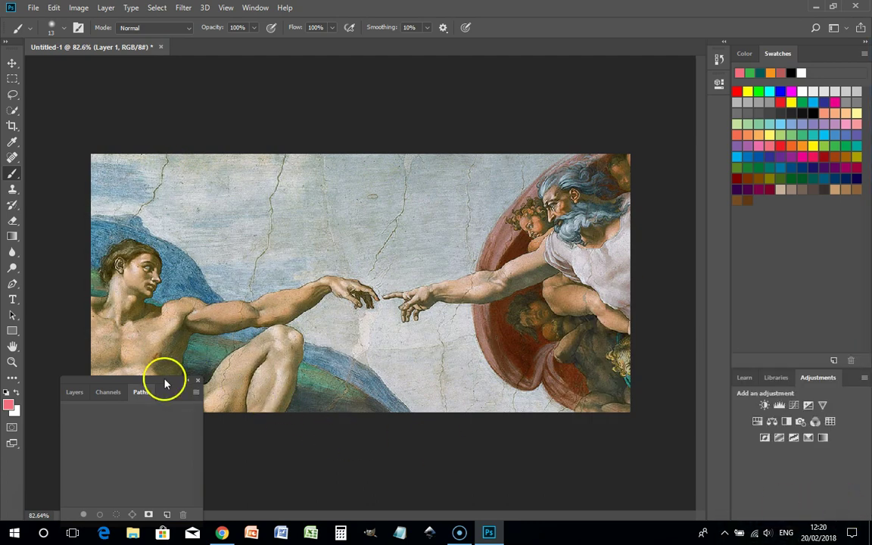
{"action": "left_click_drag", "start_coordinate": [174, 394], "coordinate": [841, 507]}
Show the Color and Learn panels in the docked groups and reduce the heights of both groups
{"action": "left_click", "coordinate": [744, 55]}
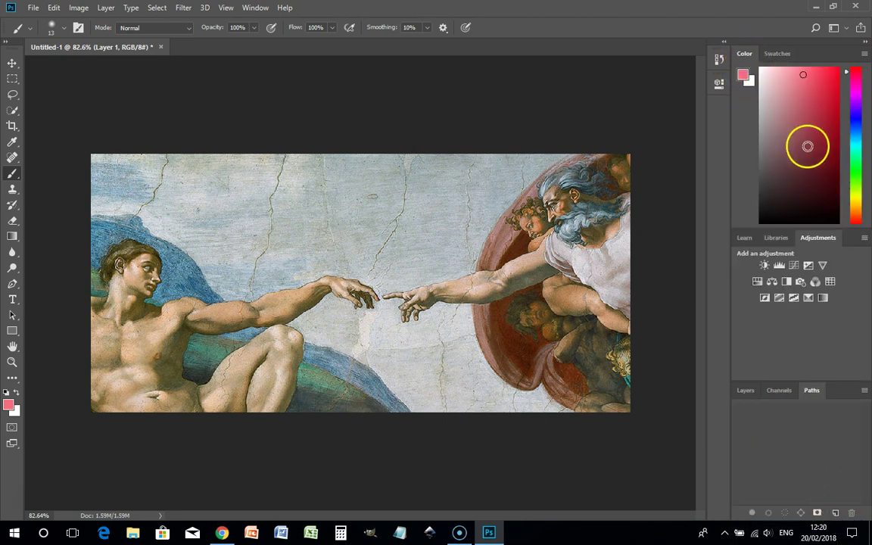
{"action": "left_click", "coordinate": [743, 239]}
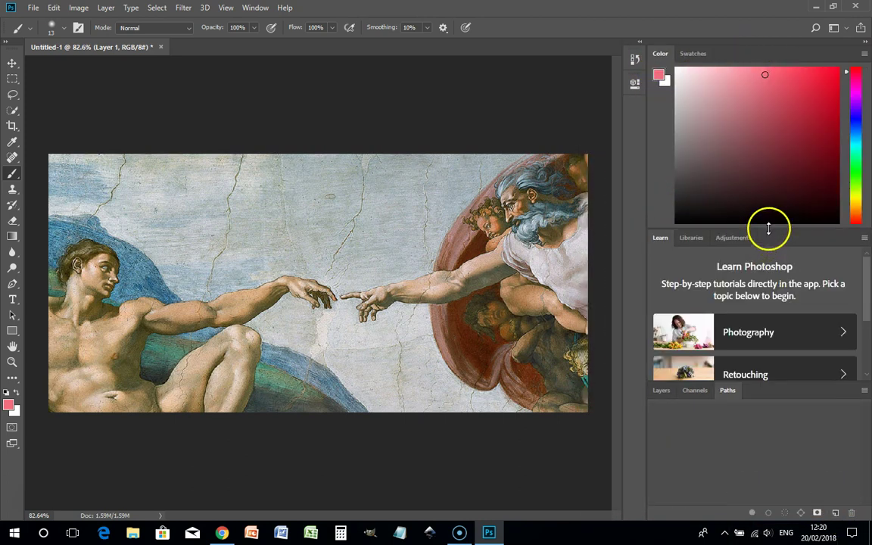
{"action": "left_click_drag", "start_coordinate": [769, 228], "coordinate": [773, 106]}
{"action": "left_click_drag", "start_coordinate": [790, 382], "coordinate": [785, 299]}
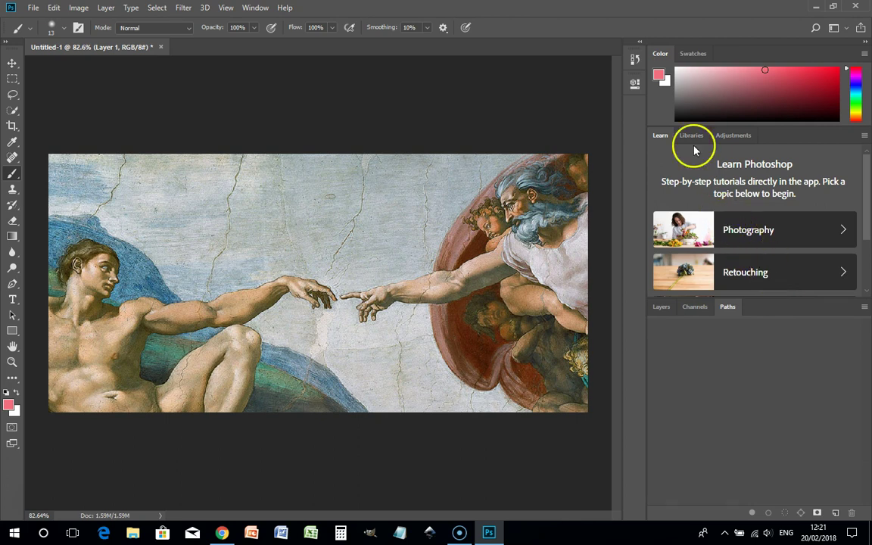
Expand the collapsed History panel and the Properties panel in turn, and collapse them again
{"action": "left_click", "coordinate": [635, 61]}
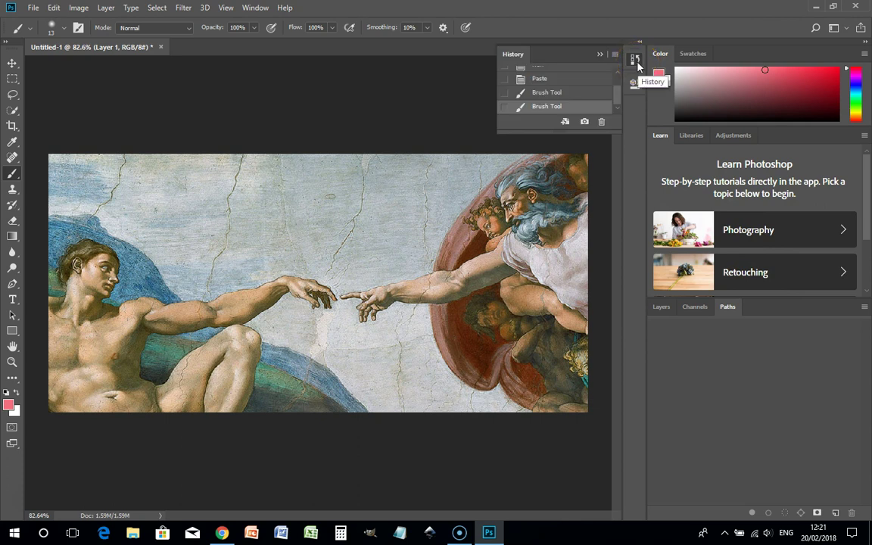
{"action": "left_click", "coordinate": [635, 84]}
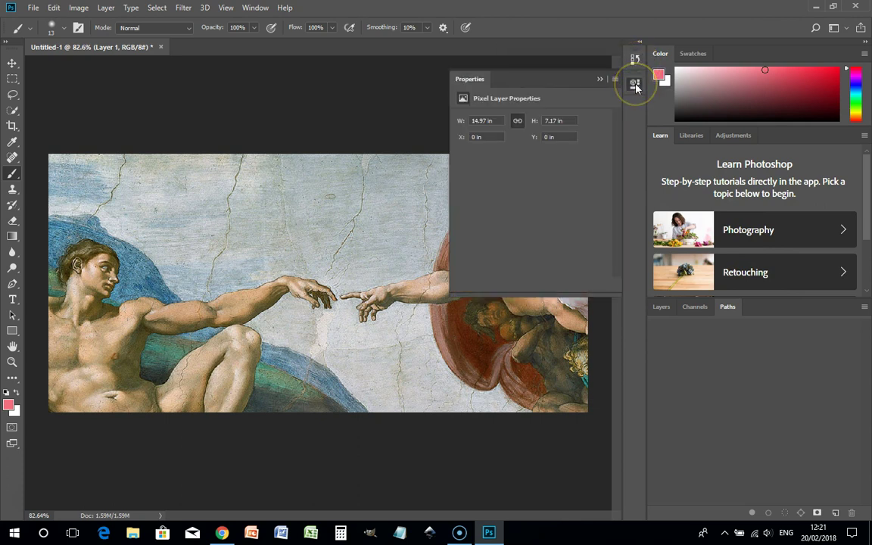
{"action": "left_click", "coordinate": [636, 85]}
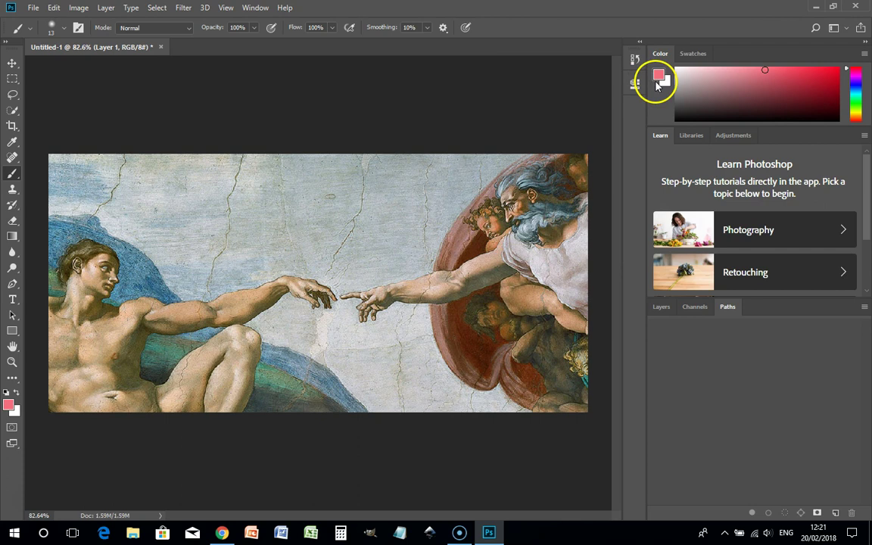
Expand the History and Properties panels and detach each as a floating panel over the canvas
{"action": "left_click", "coordinate": [635, 61]}
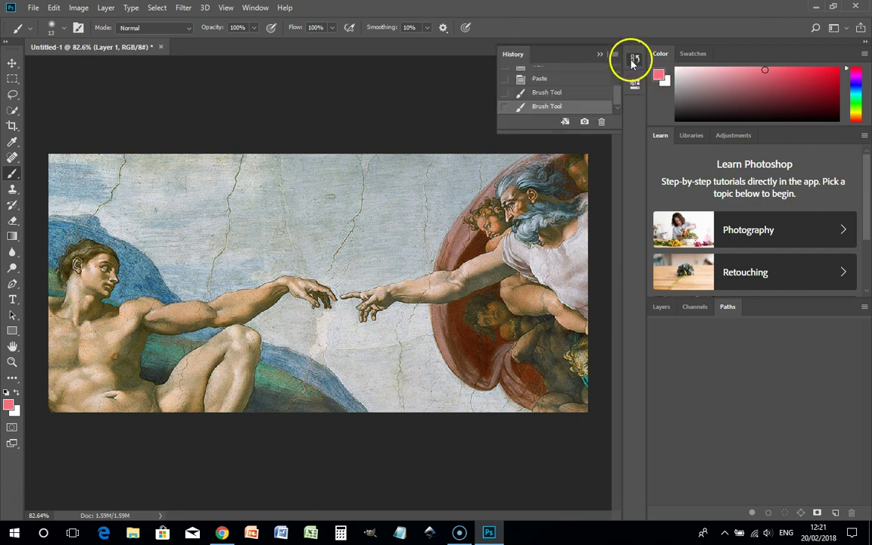
{"action": "left_click_drag", "start_coordinate": [551, 57], "coordinate": [167, 89]}
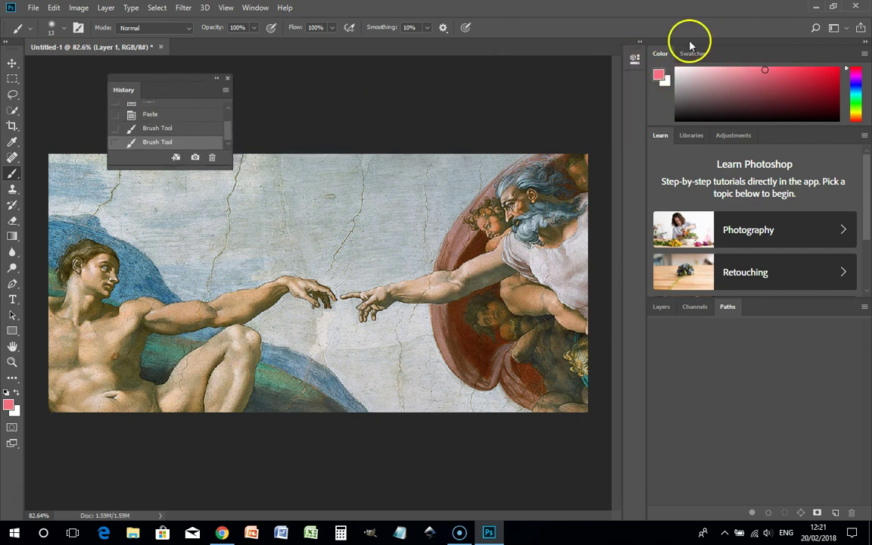
{"action": "left_click", "coordinate": [634, 58]}
{"action": "left_click_drag", "start_coordinate": [574, 64], "coordinate": [371, 80]}
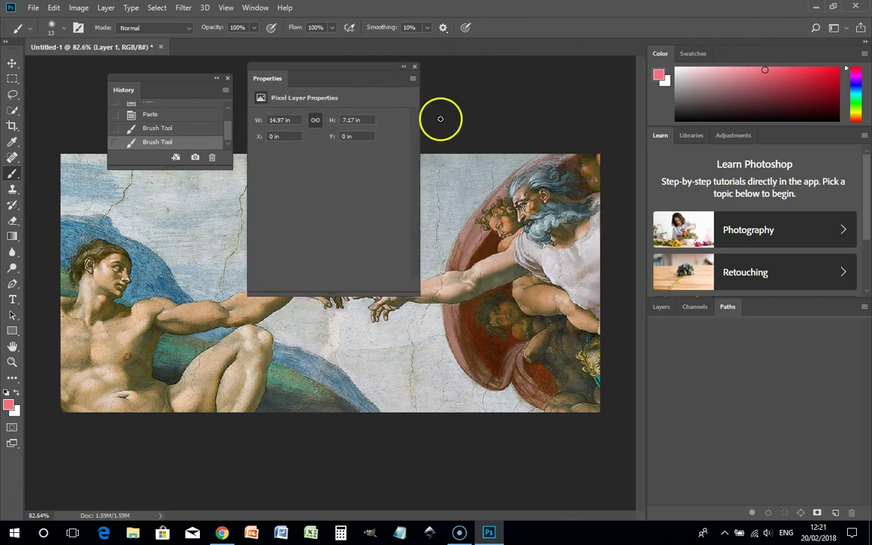
Reset the Essentials workspace to its default panel layout
{"action": "left_click", "coordinate": [256, 9]}
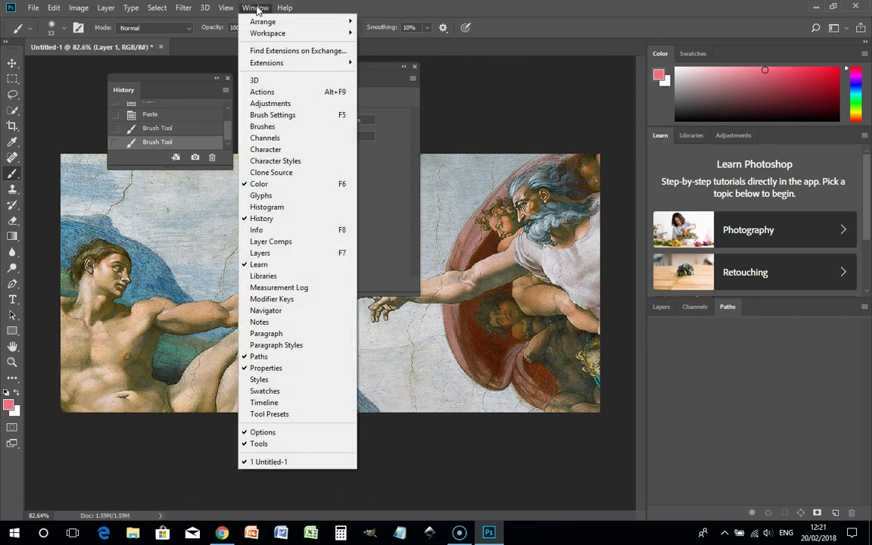
{"action": "mouse_move", "coordinate": [259, 33]}
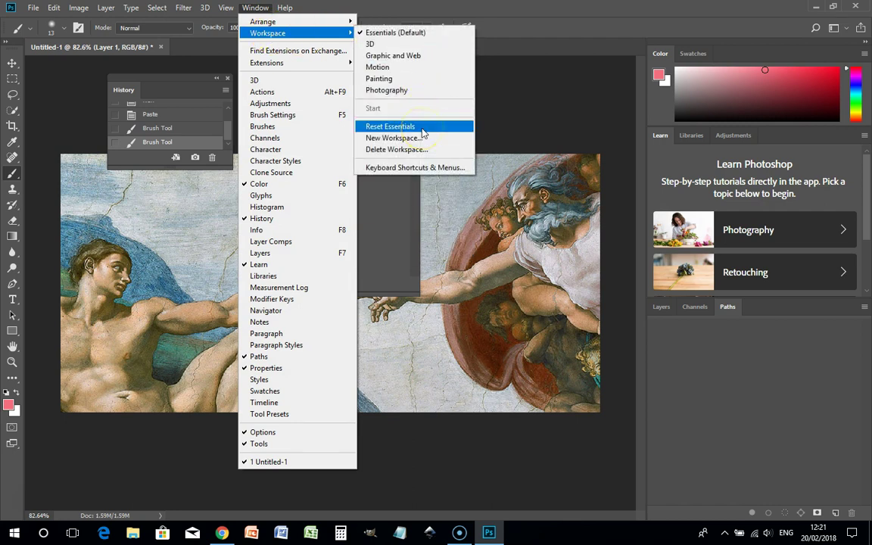
{"action": "left_click", "coordinate": [390, 127]}
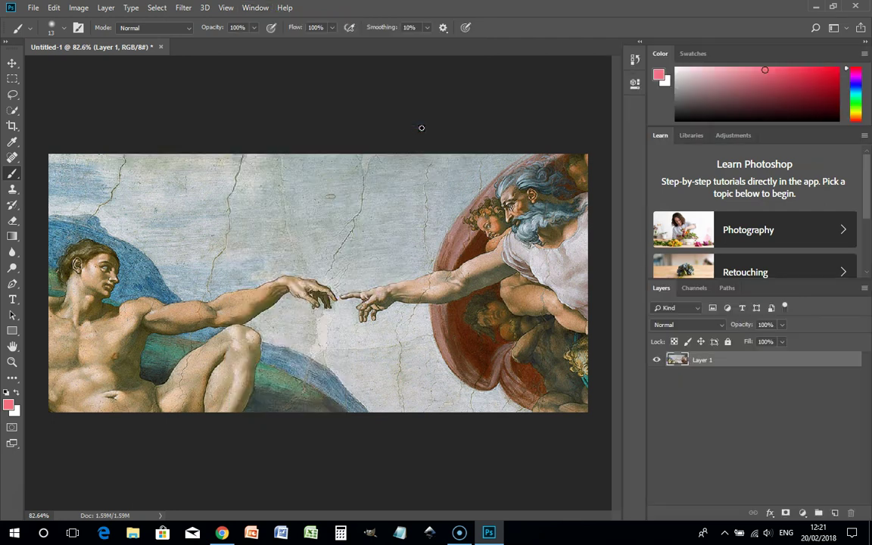